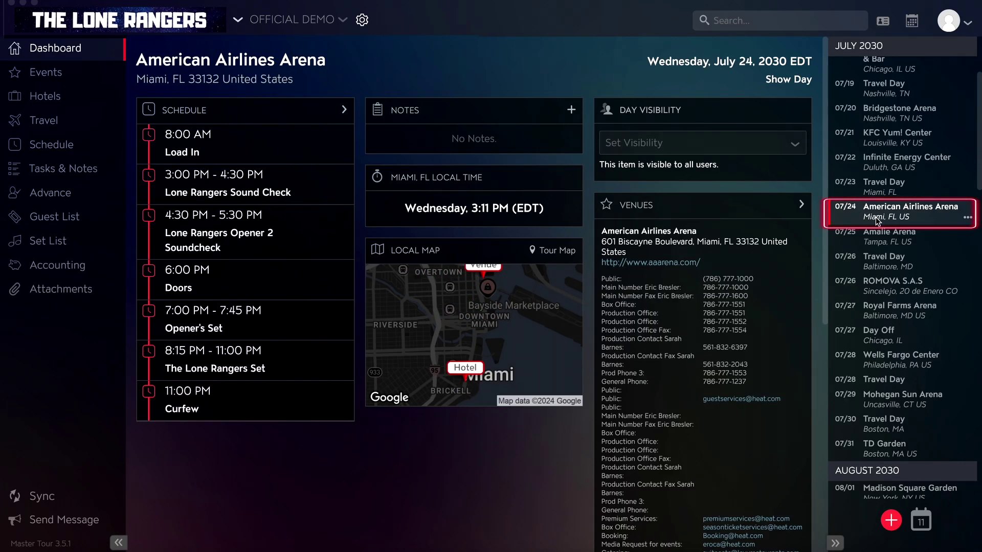
Create a blank advance for the American Airlines Arena show day, then view the second show's advance
click(70, 197)
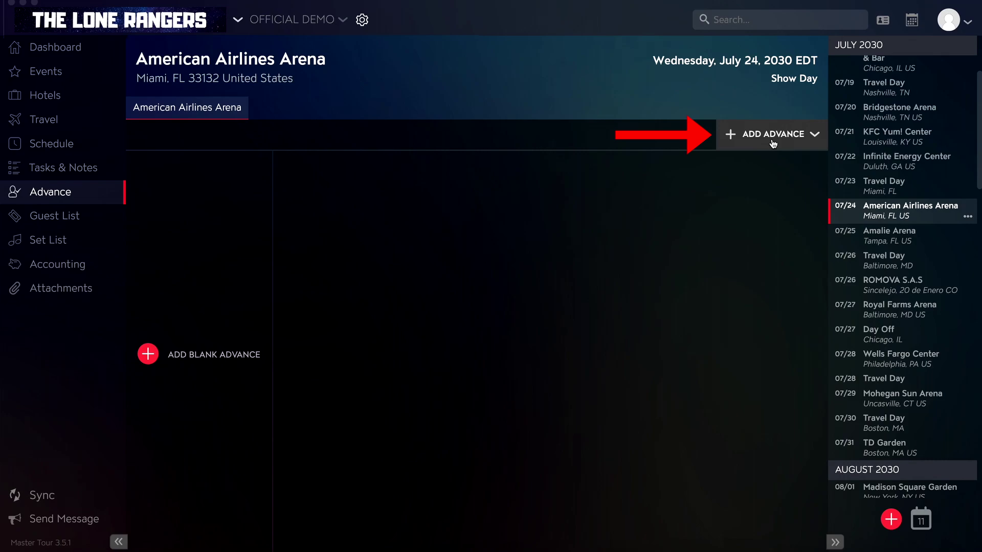
click(746, 145)
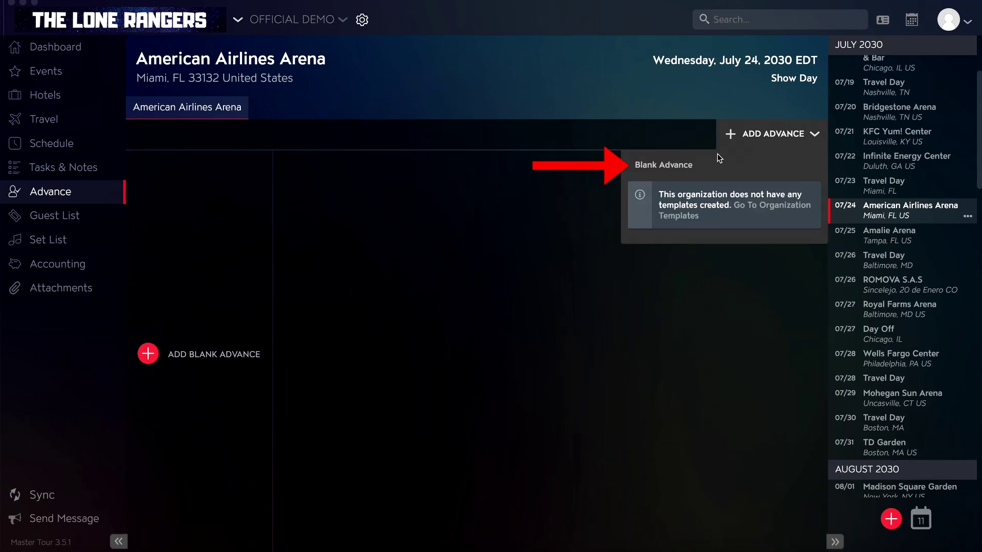
click(681, 168)
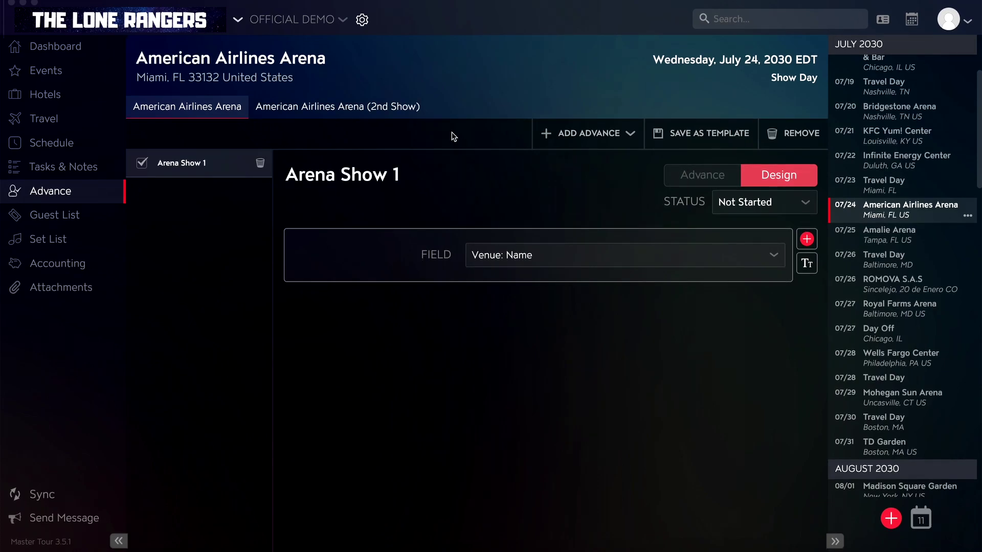
click(325, 114)
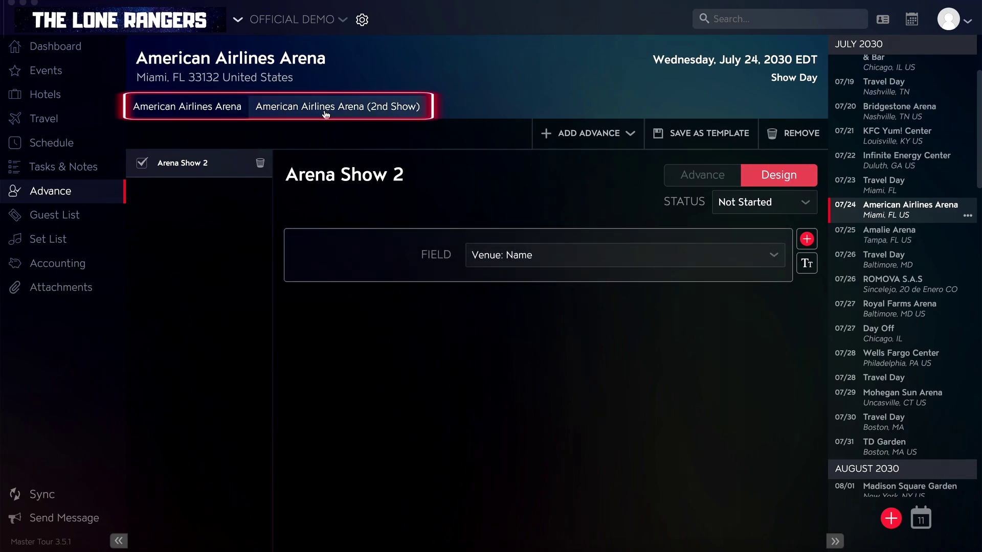
Rename the first show's advance to 'Advance Template'
click(228, 112)
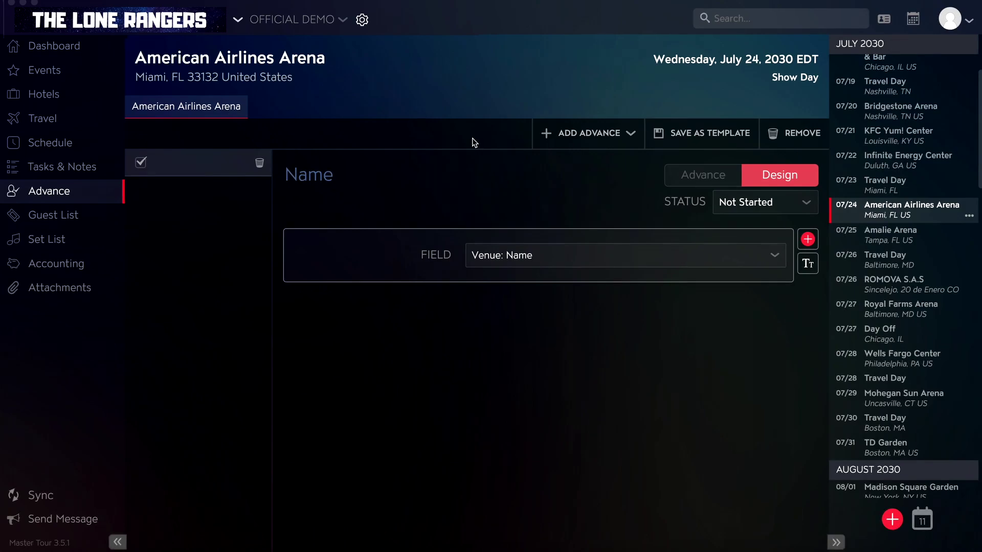
click(319, 177)
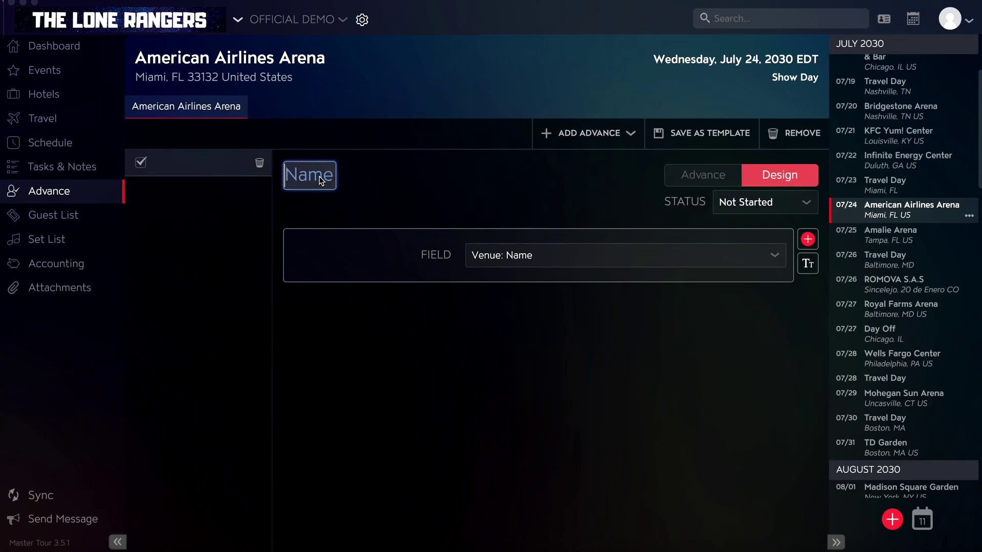
text(Advance )
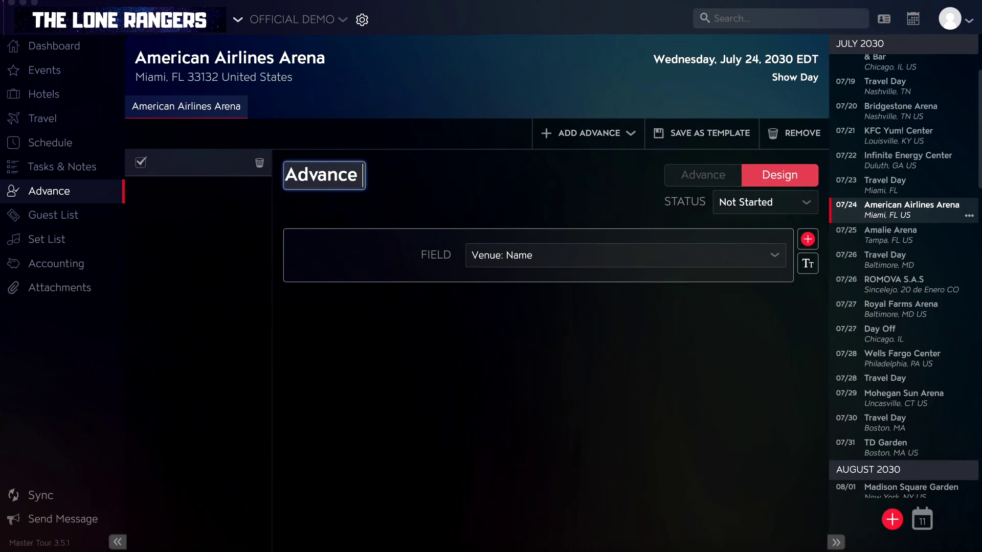
text(Template)
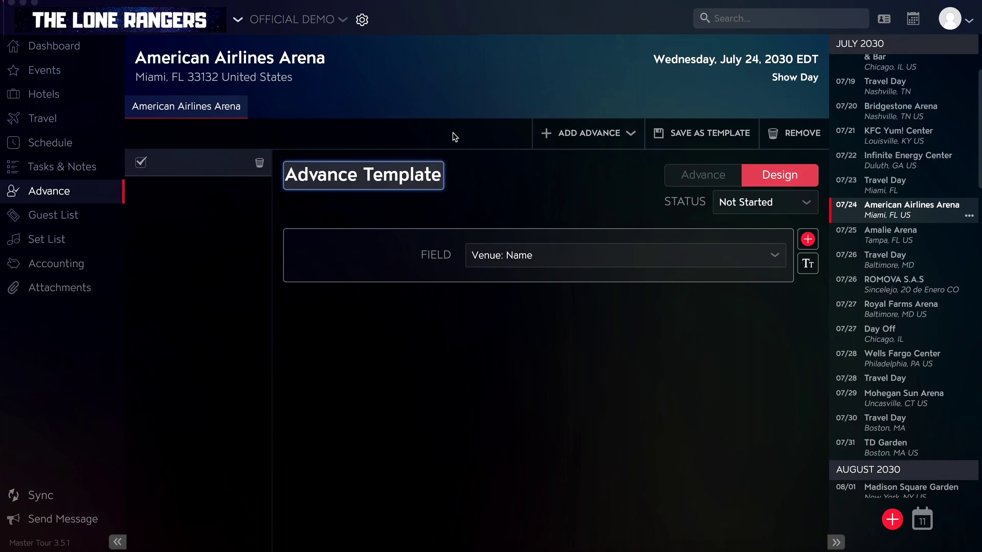
click(452, 133)
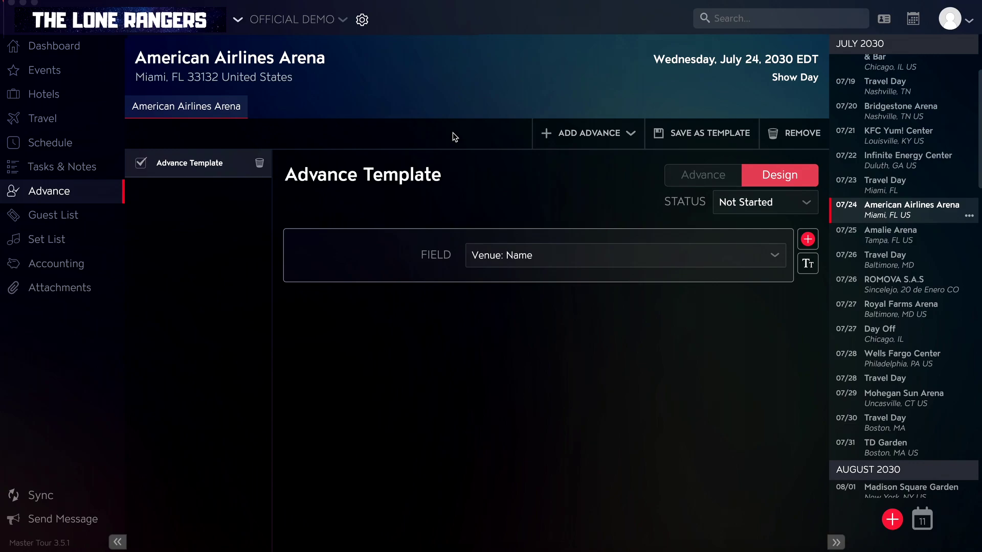
Add venue City and Country fields to the template
click(808, 240)
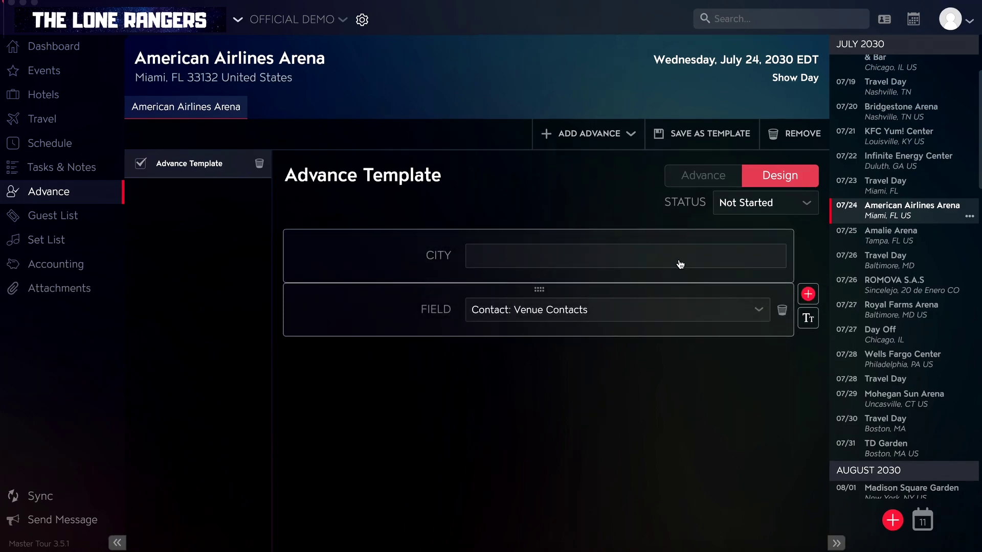
click(630, 312)
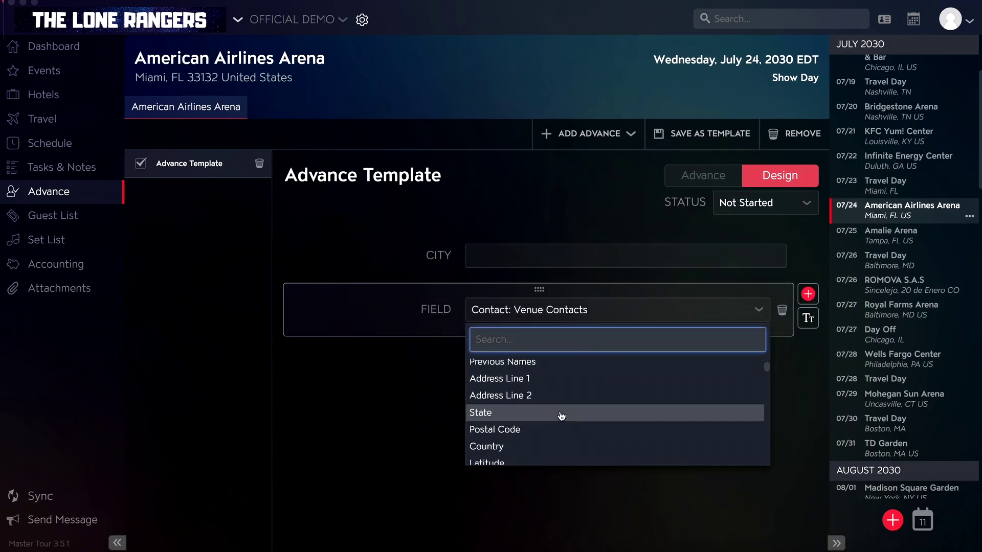
scroll(562, 415, down, 1)
click(555, 408)
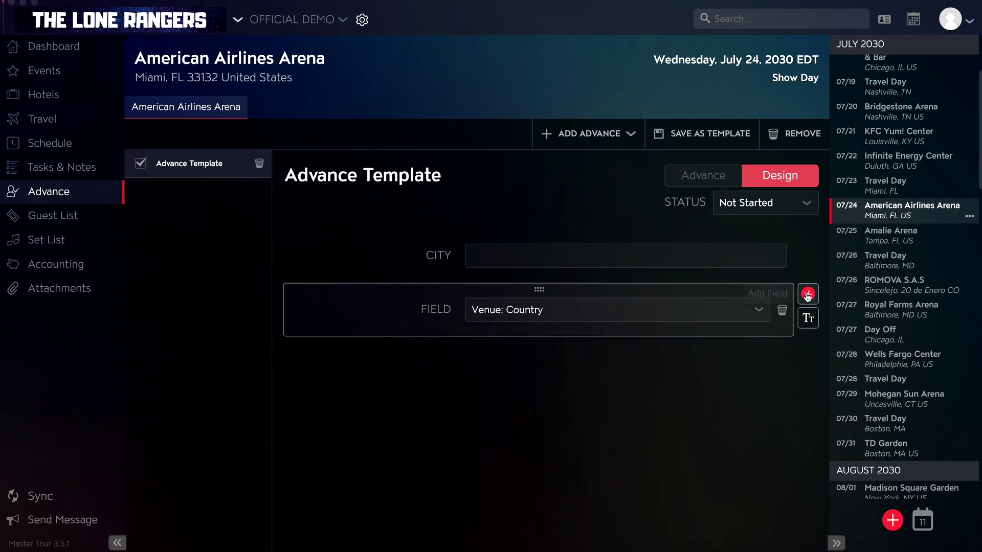
click(808, 294)
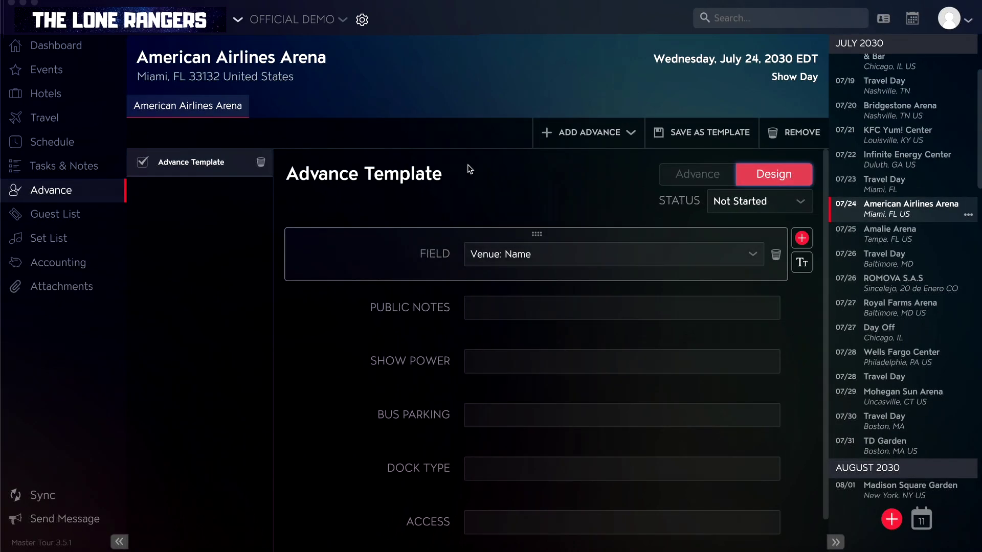
Add a venue Name field and check it fills with American Airlines Arena above Public Notes
click(689, 176)
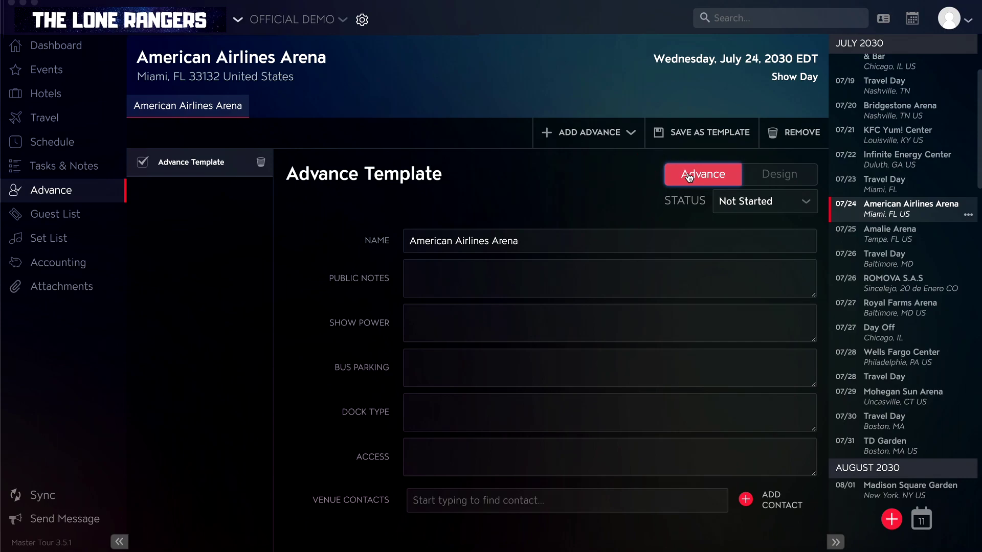
click(773, 175)
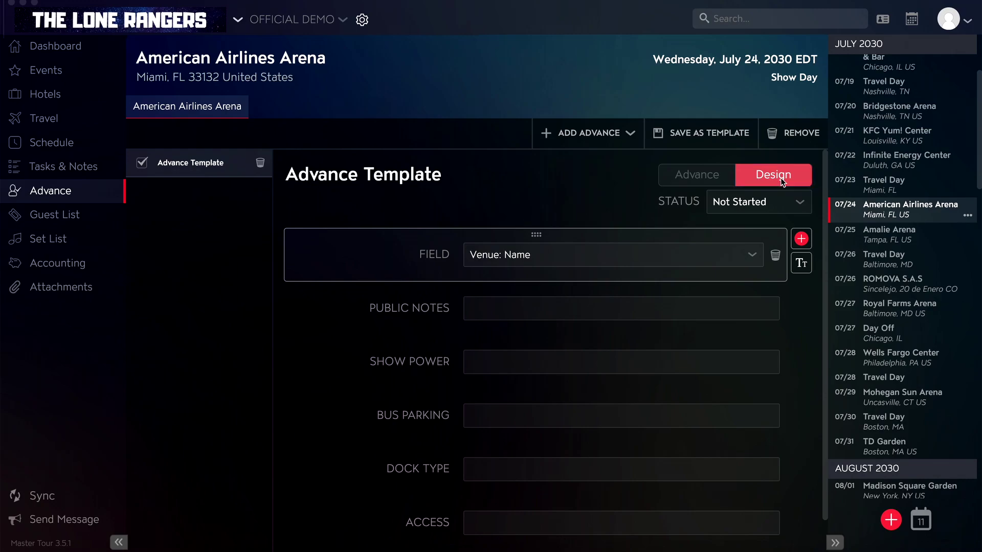
click(801, 240)
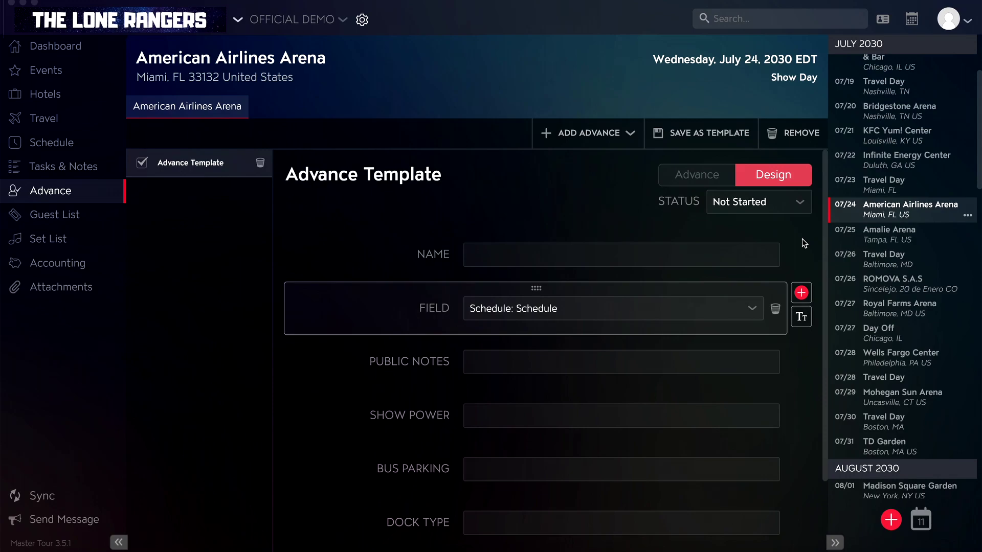
click(697, 175)
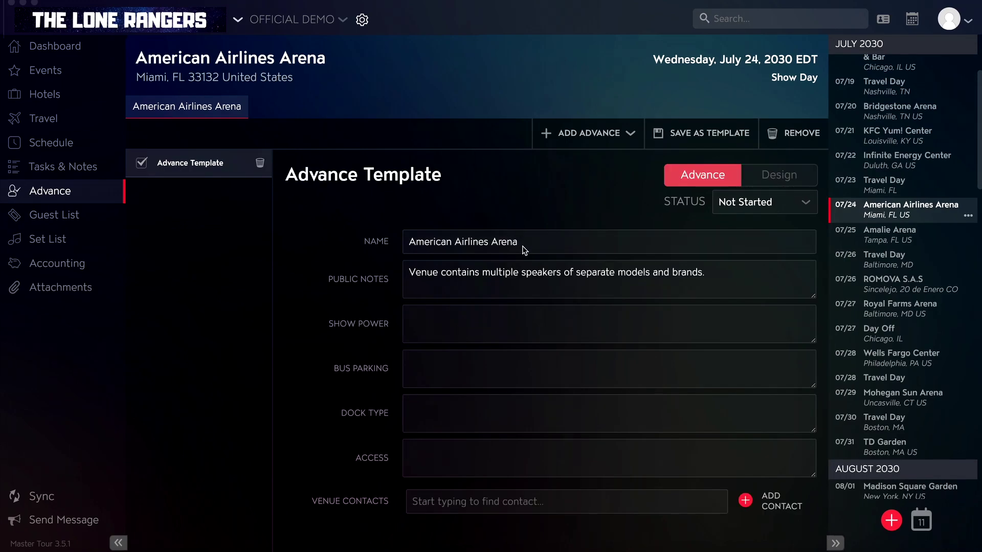
click(527, 277)
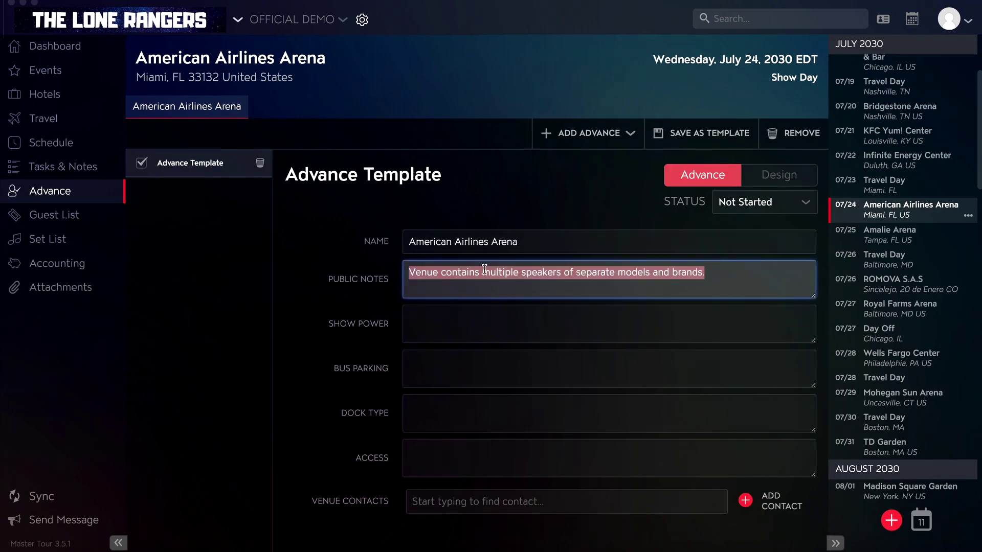
Review the venue's Public Notes text and the day's schedule for comparison with the advance
click(41, 74)
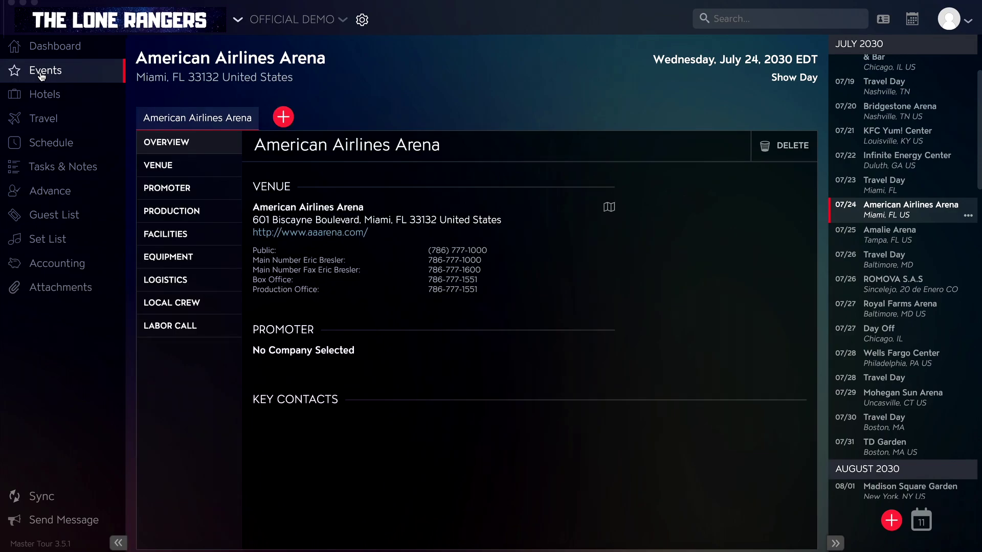
click(187, 175)
click(367, 468)
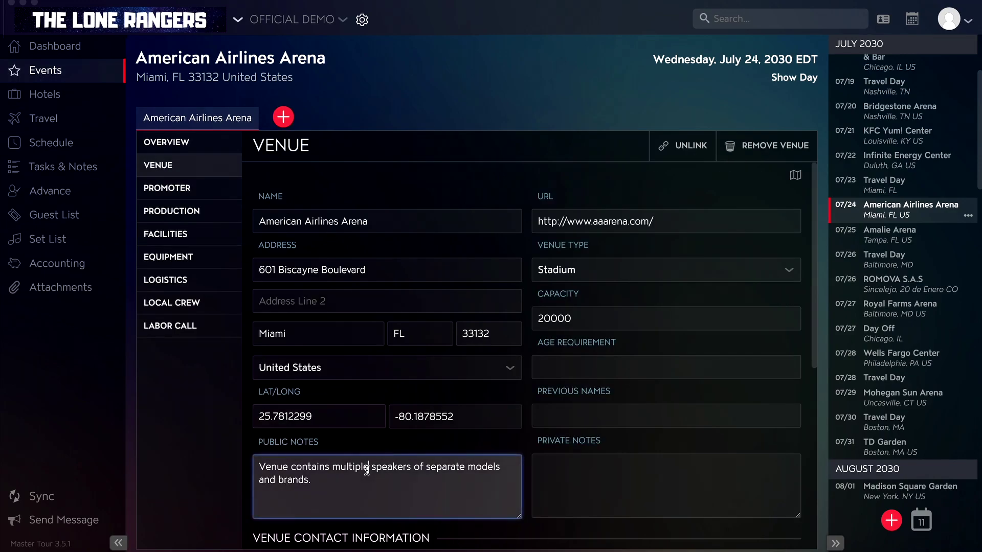
key(ctrl+a)
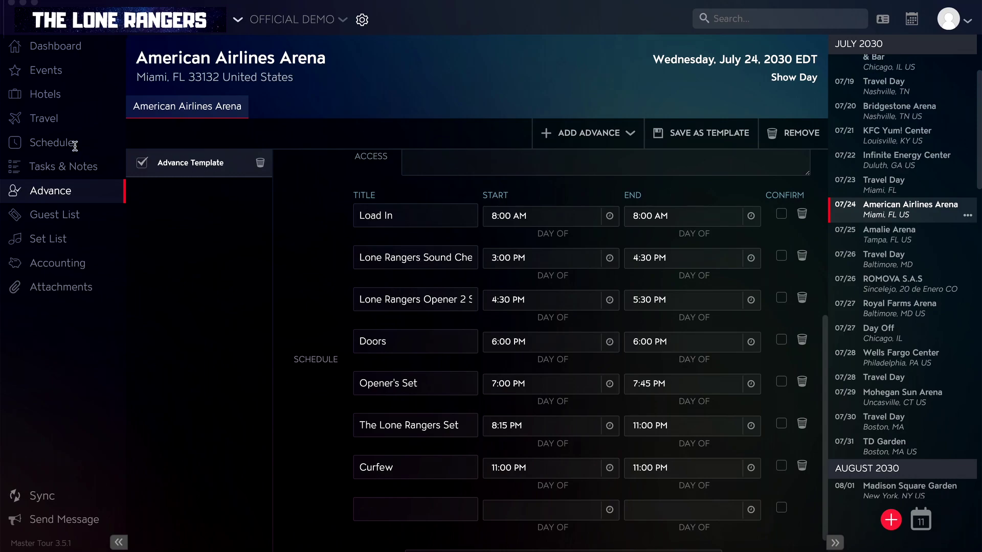
click(74, 146)
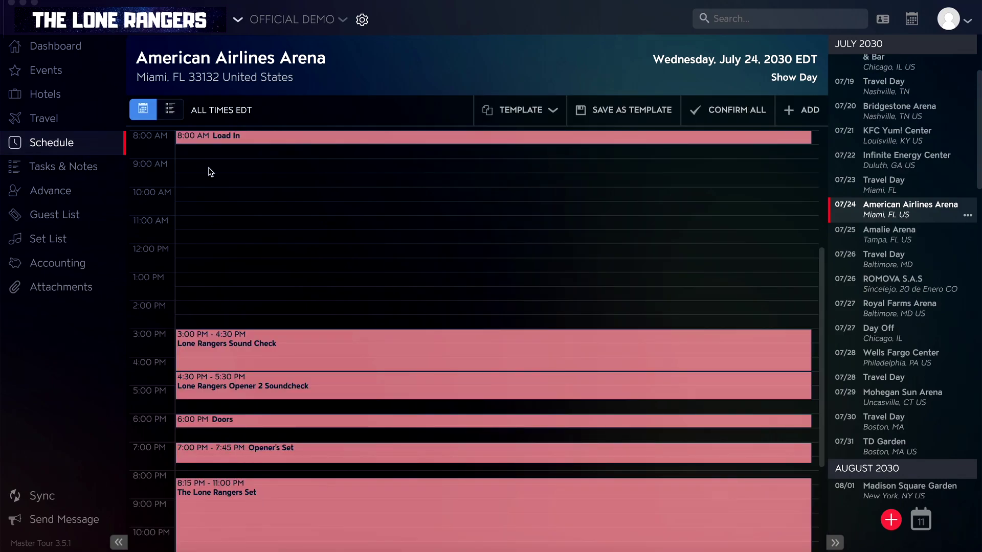
scroll(240, 230, down, 3)
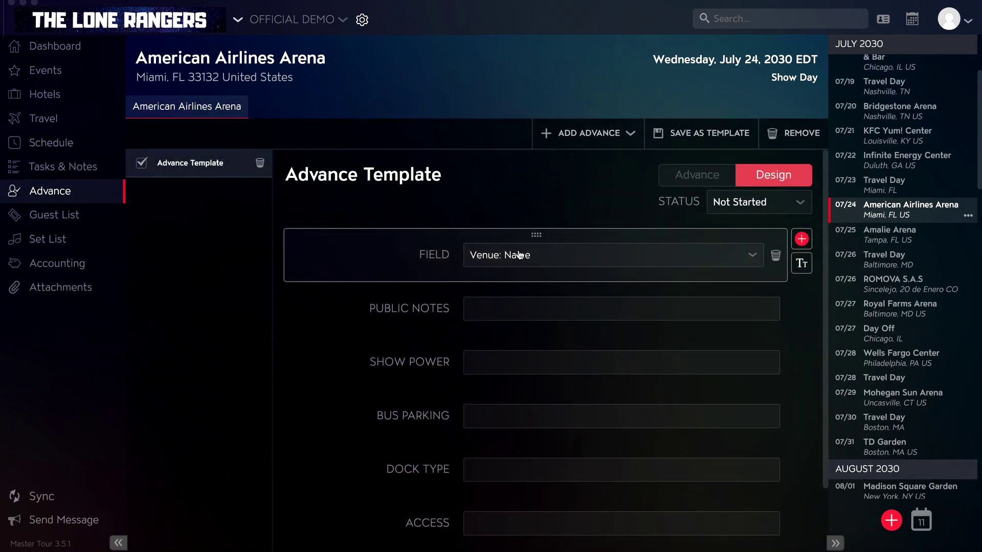
Search the field list for 'power' and close it without adding anything
click(519, 255)
scroll(518, 345, down, 3)
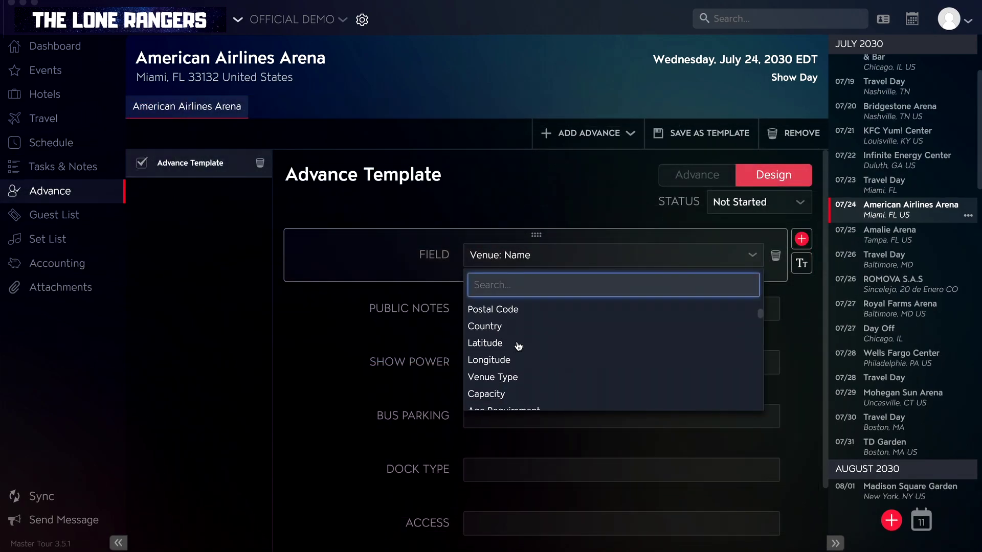
scroll(518, 346, down, 1)
text(power)
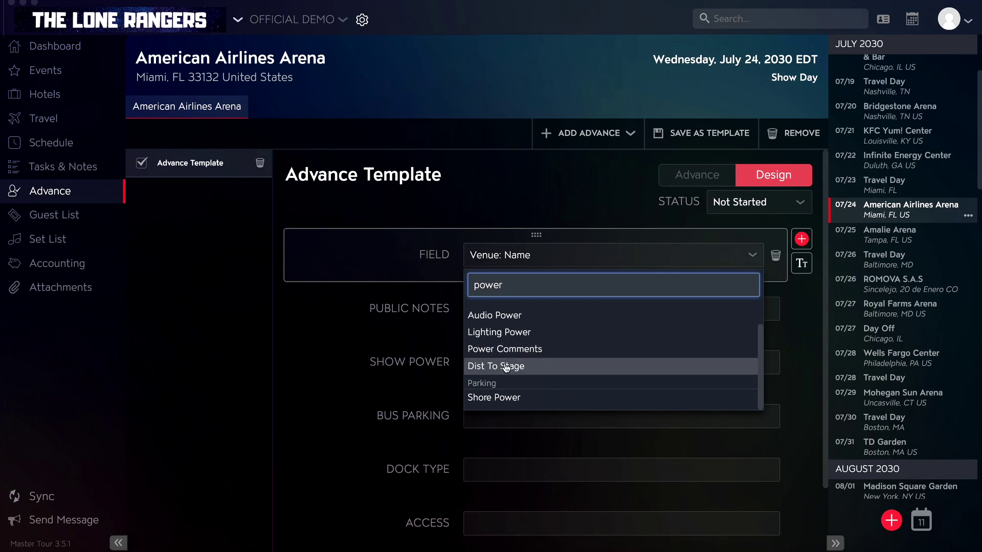
click(456, 140)
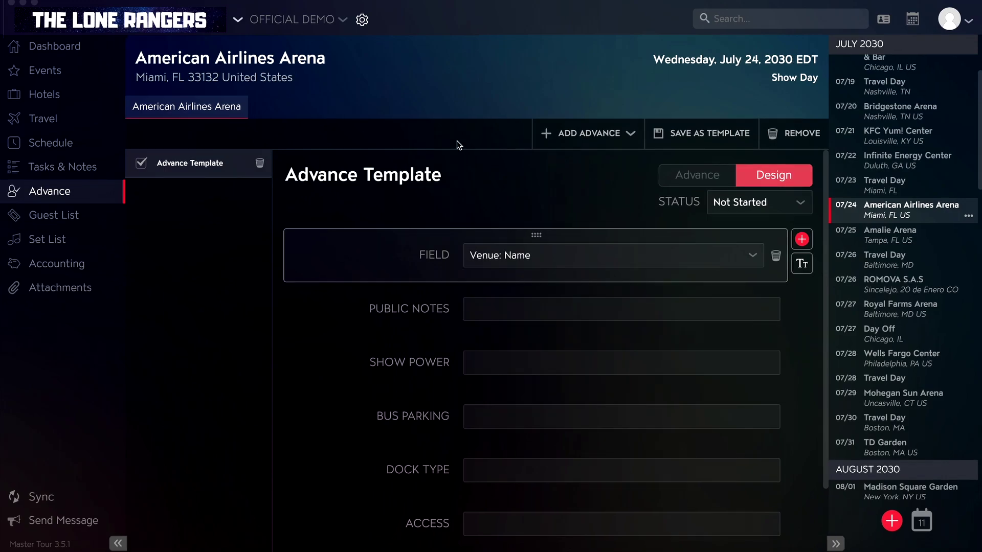
Add all 15 Staging fields at once and confirm the addition
click(511, 257)
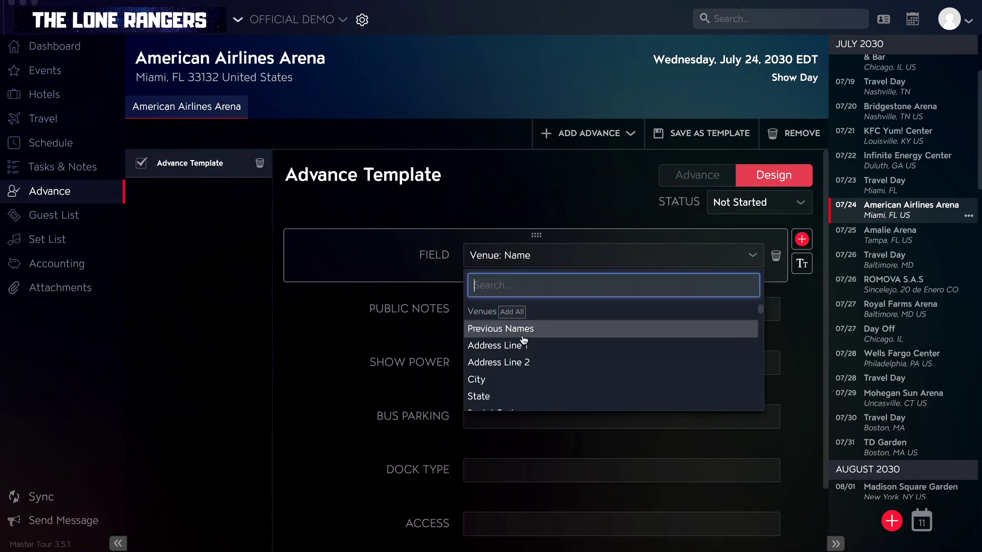
scroll(521, 343, down, 1)
scroll(523, 340, down, 3)
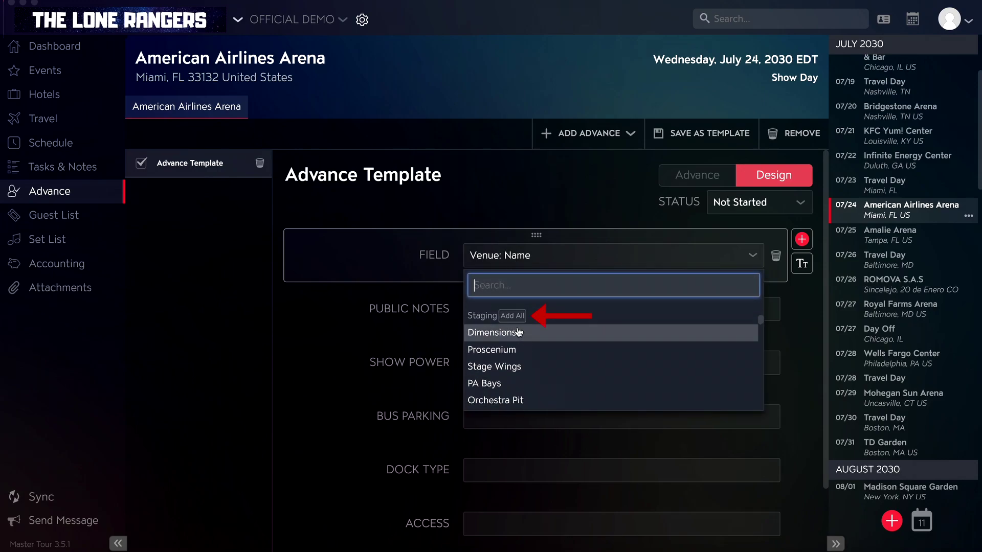
click(512, 316)
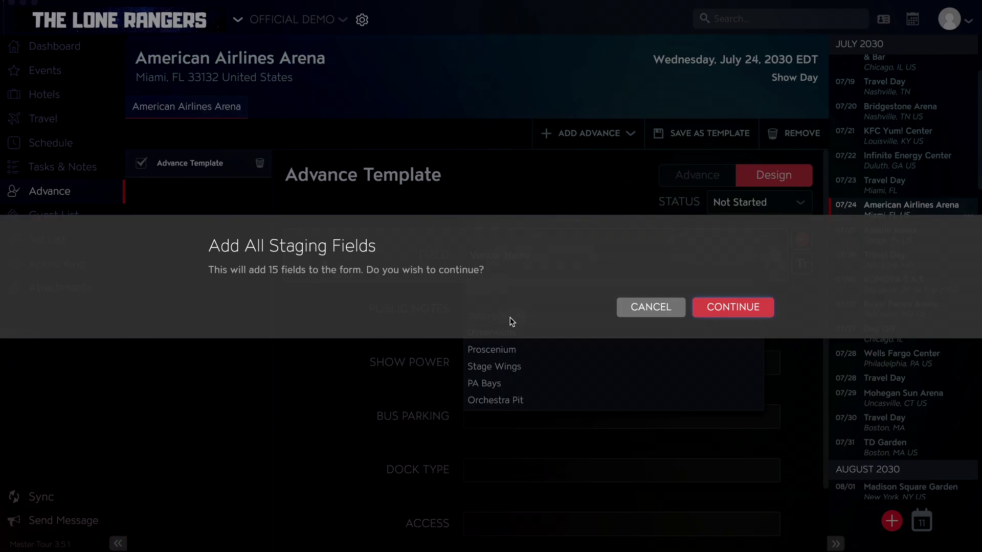
click(734, 308)
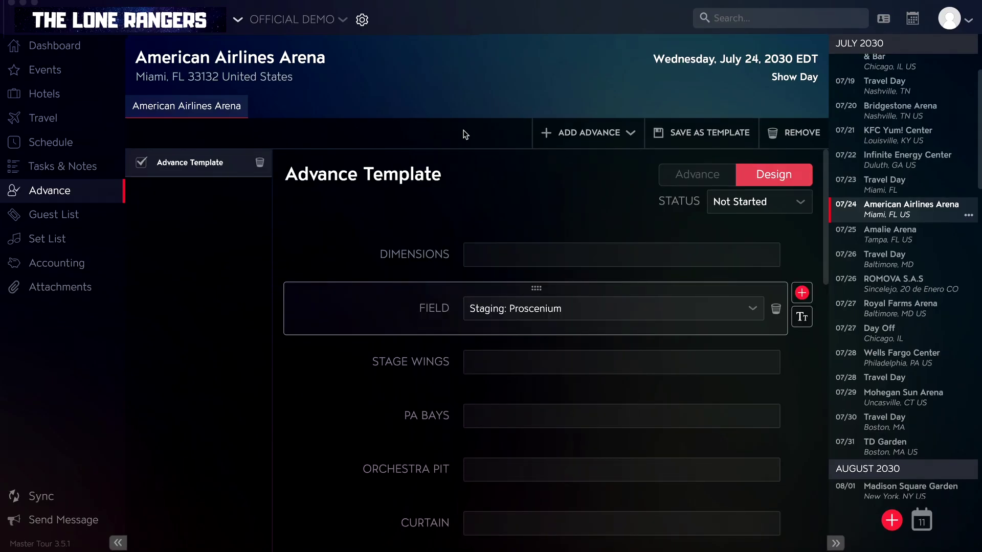
click(803, 318)
click(649, 359)
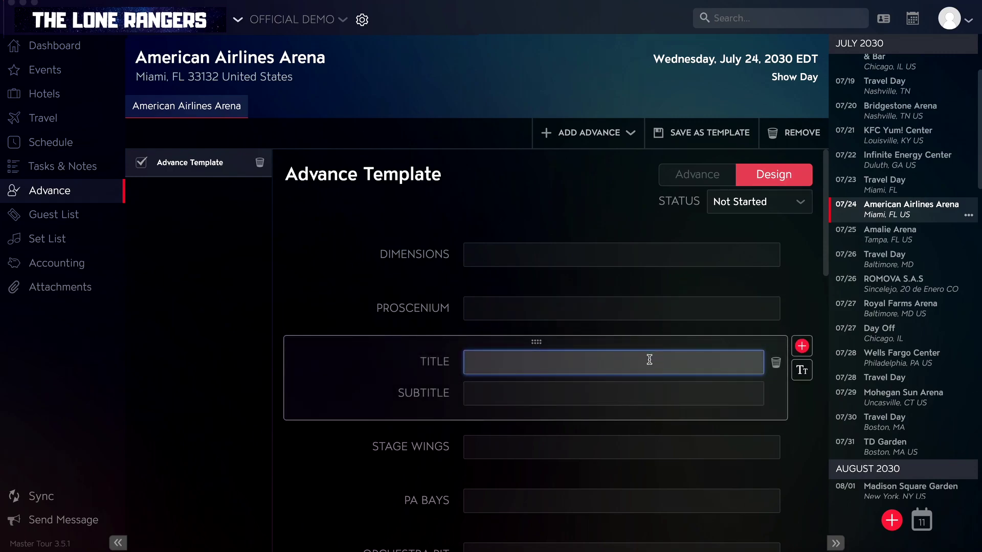
text(Custom Title)
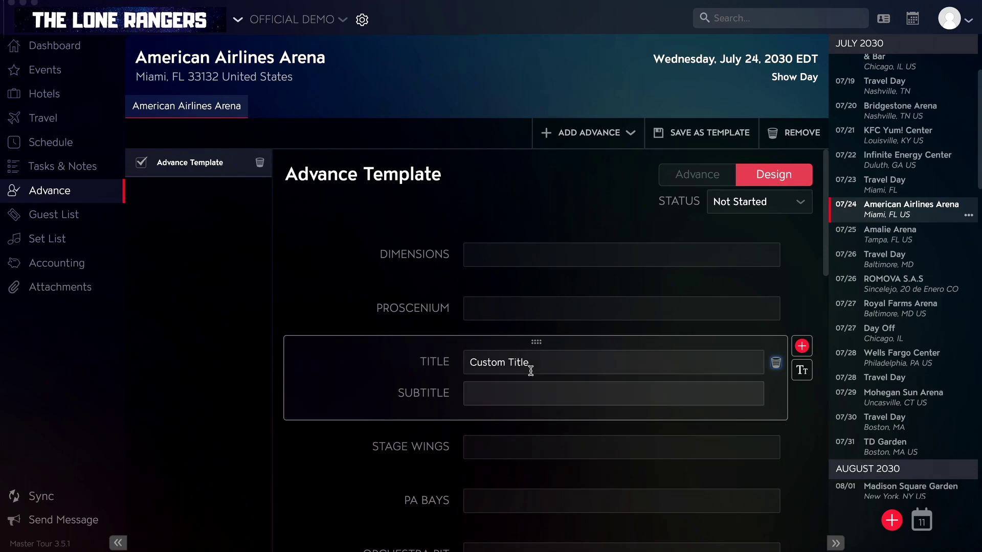
click(521, 391)
text(Subtitle)
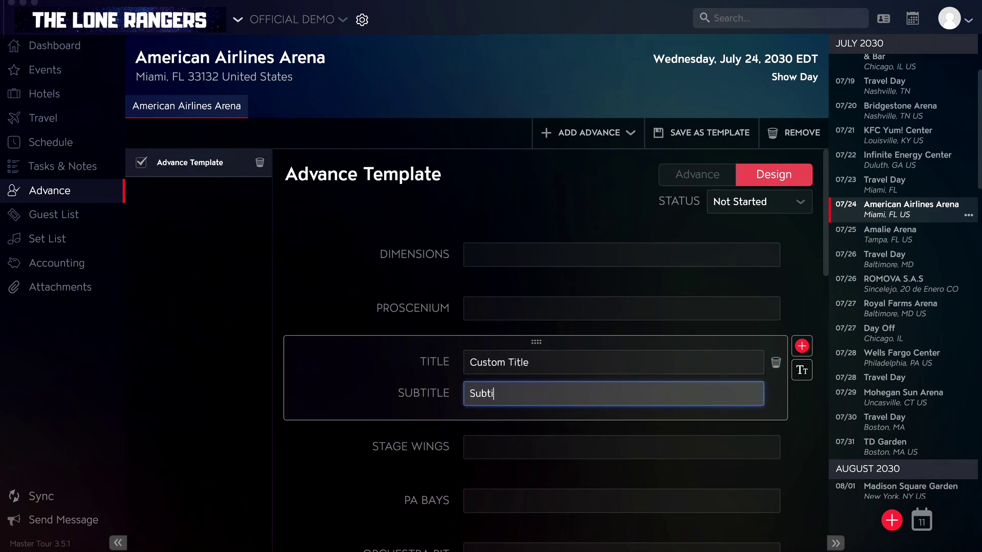
click(463, 141)
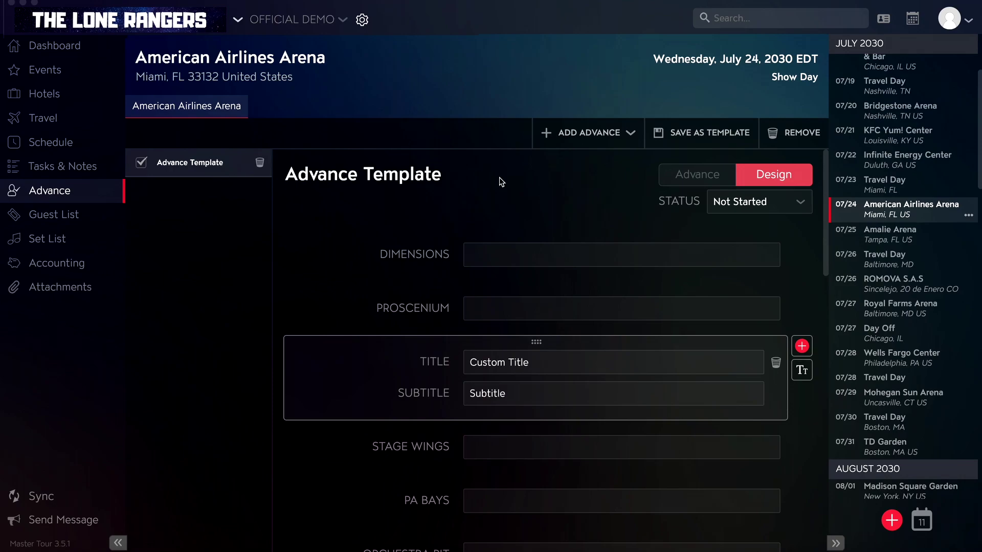
click(776, 362)
click(724, 364)
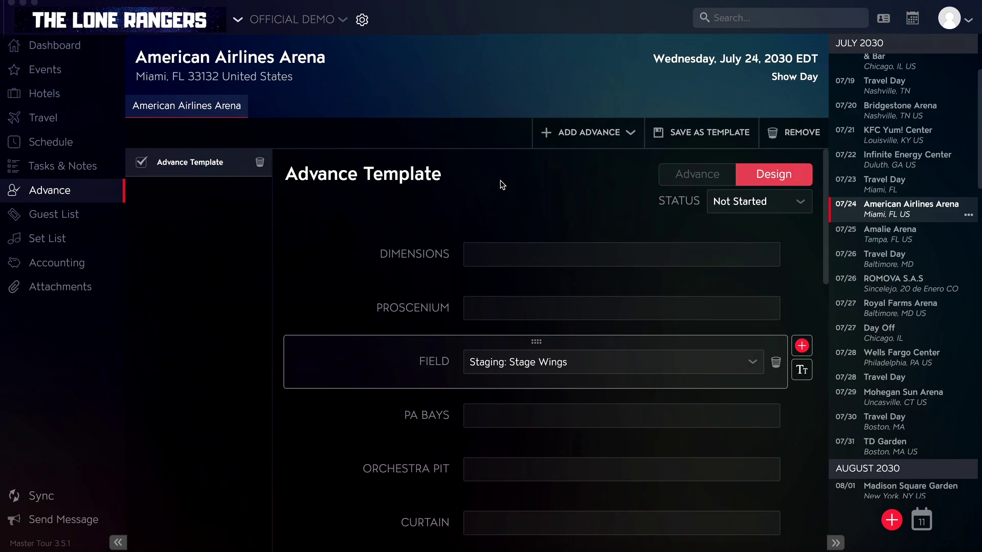
Save the form design as a template named 'My Advance Template'
click(672, 141)
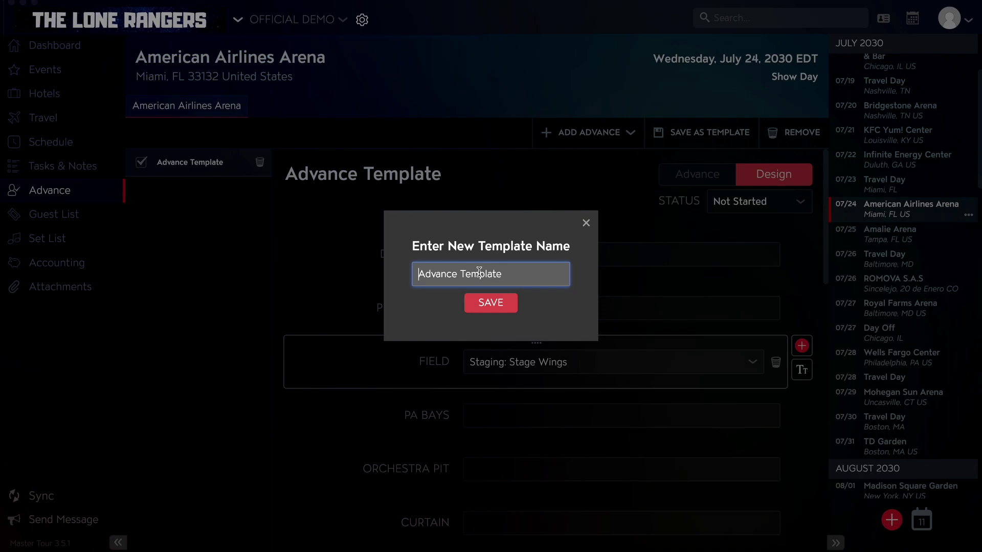
text(My)
click(501, 301)
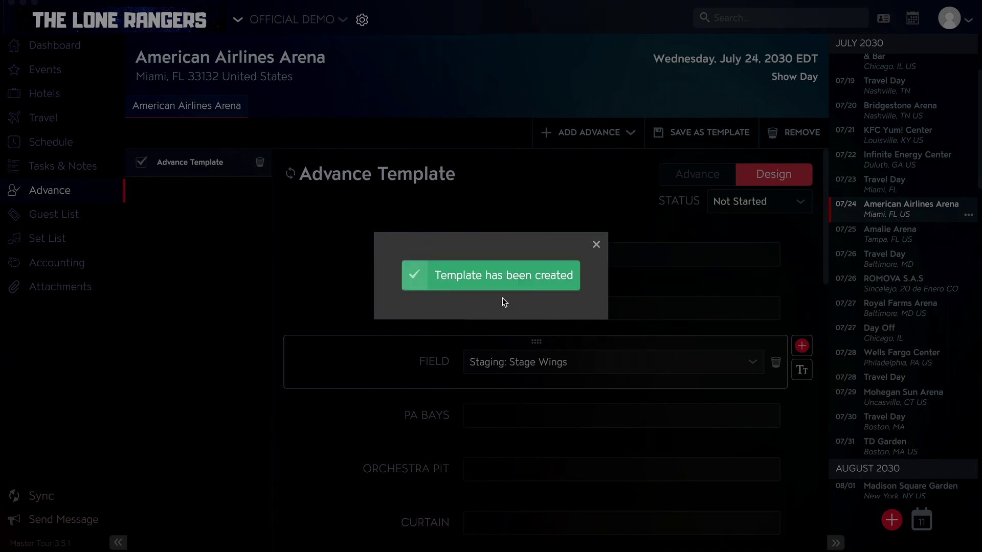
click(594, 245)
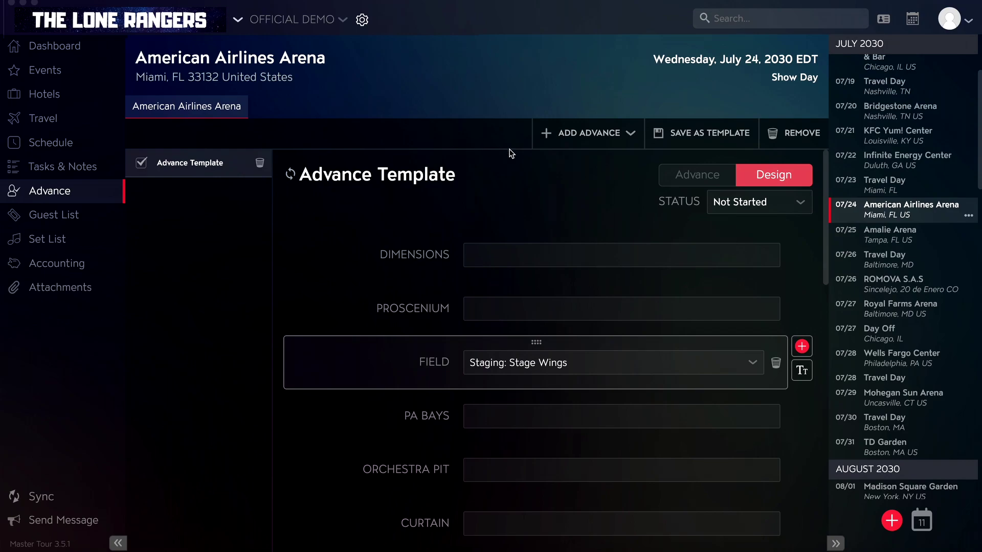
In the fill-in advance, enter Stage Wings '12 x 3' and PA Bays 'Two'
click(680, 180)
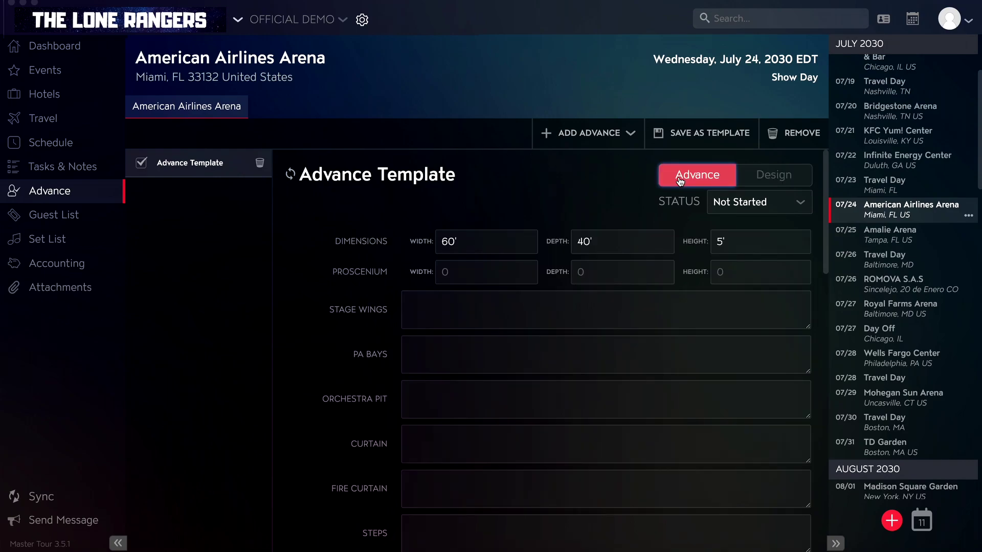
click(530, 307)
text(12 x)
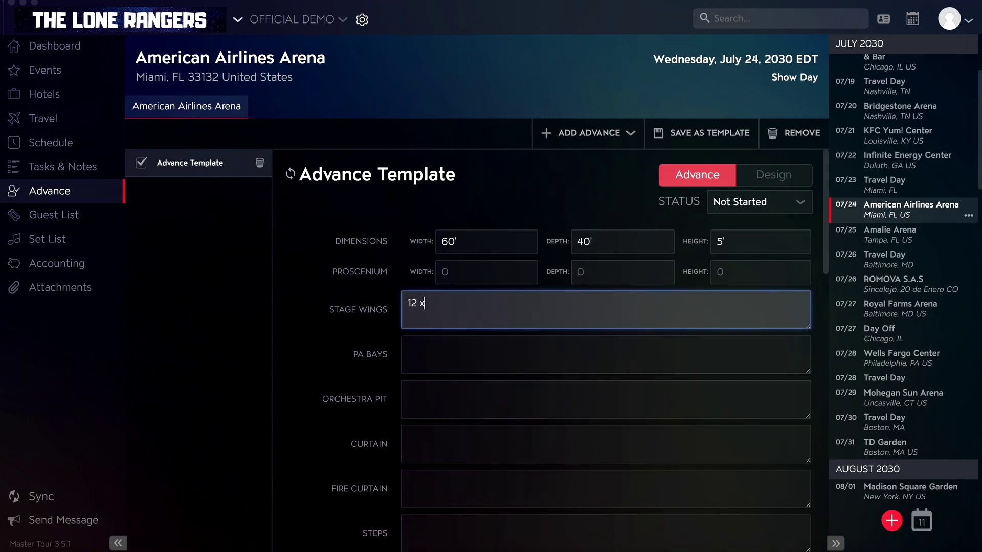
text( 3)
click(492, 349)
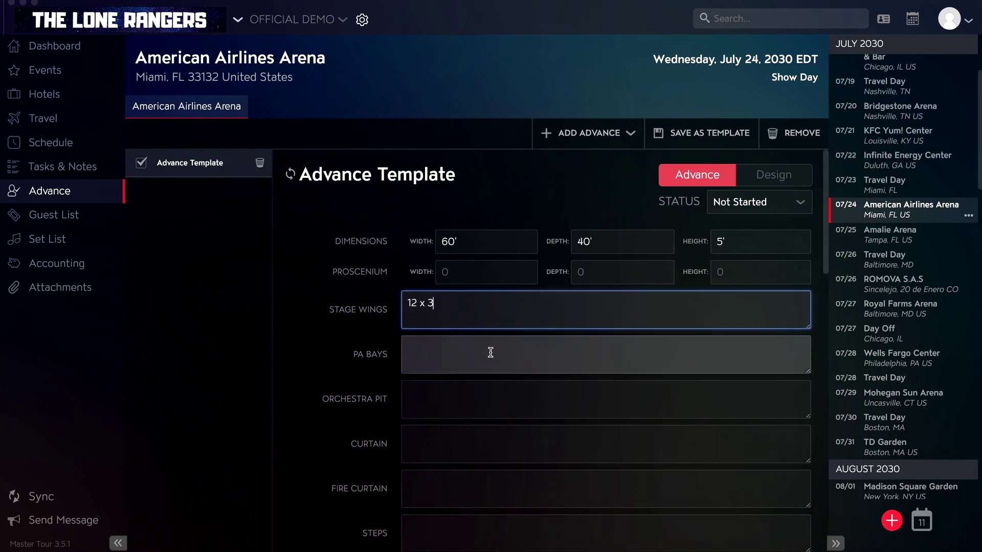
text(Two)
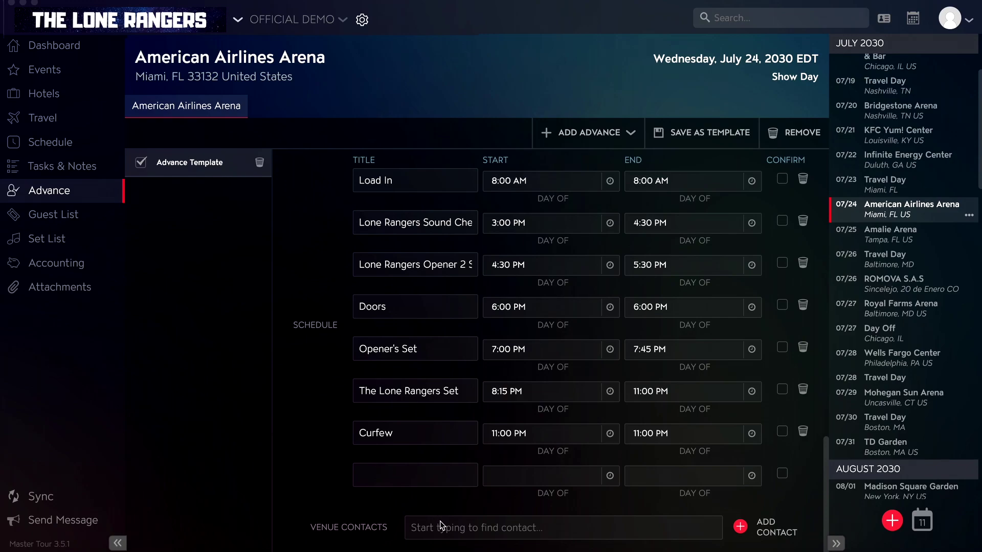
Search venue contacts and attach the suggested contact to the advance
click(444, 527)
text(a)
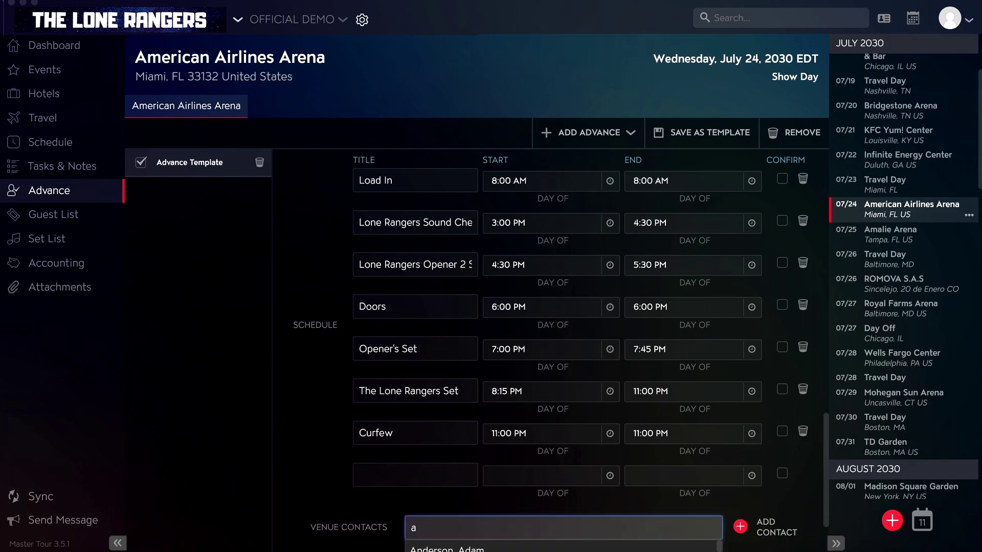
scroll(450, 527, down, 3)
click(450, 496)
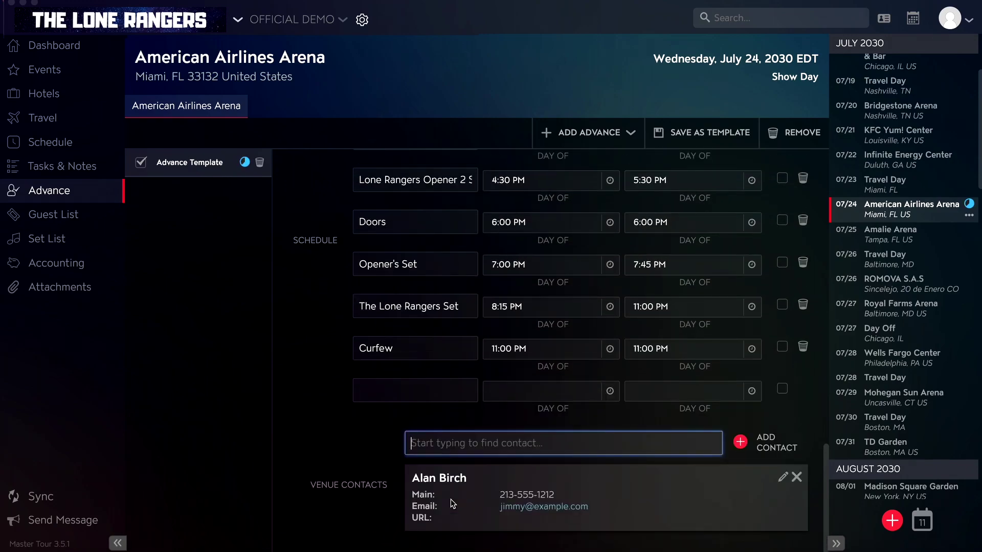
Begin a new contact, then set PA Bays 'Two on left side of stage' and Orchestra Pit 'Center 50 x 50'
click(755, 439)
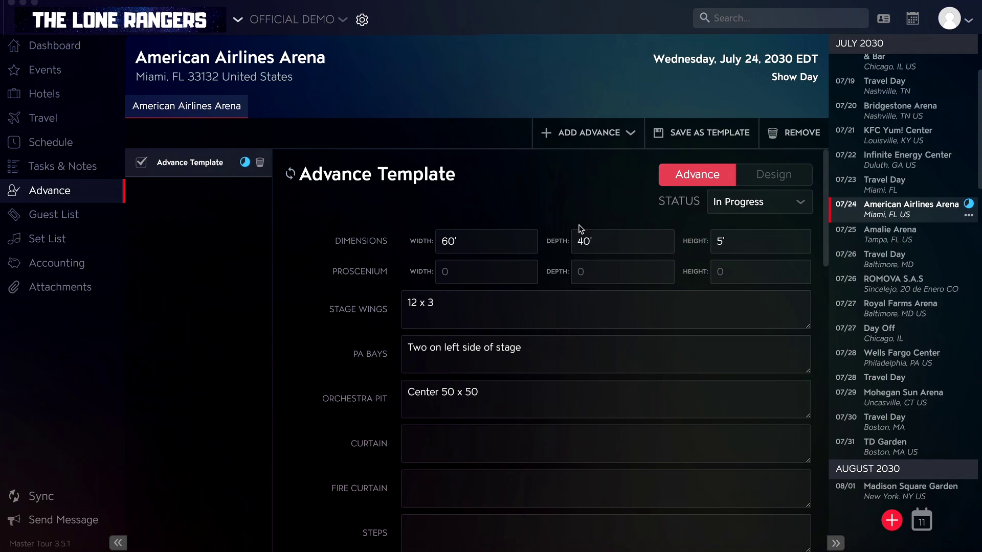
click(747, 204)
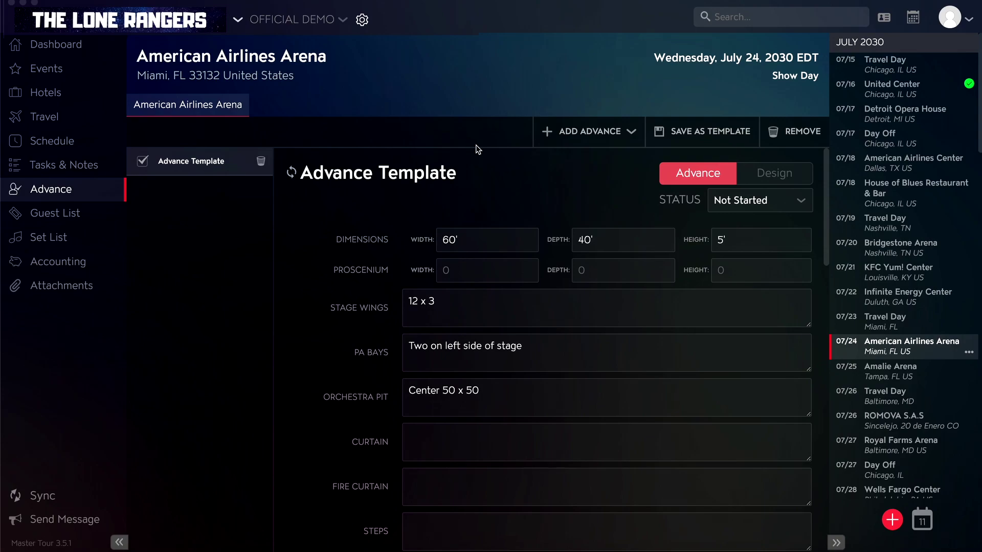
Change the advance status to In Progress, then to Done
click(723, 204)
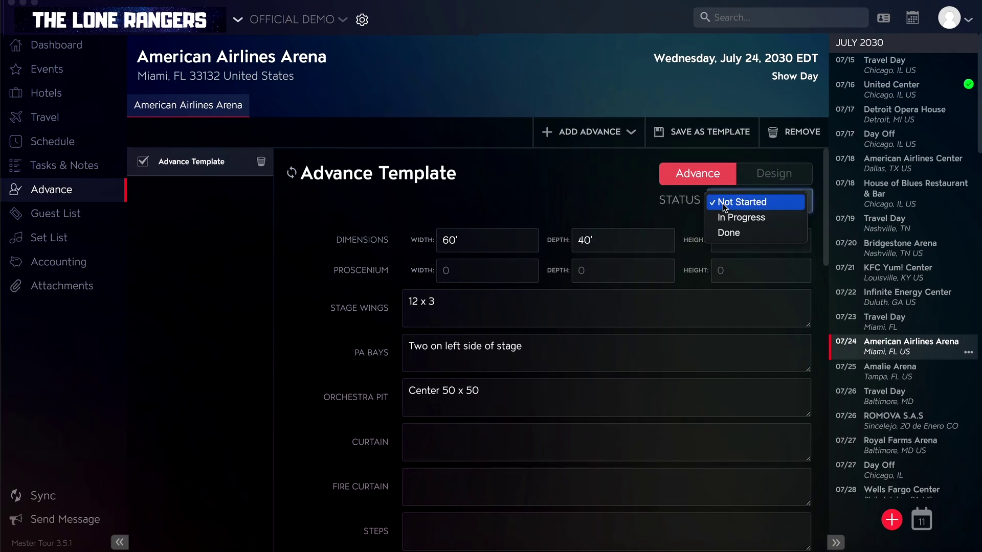
click(728, 214)
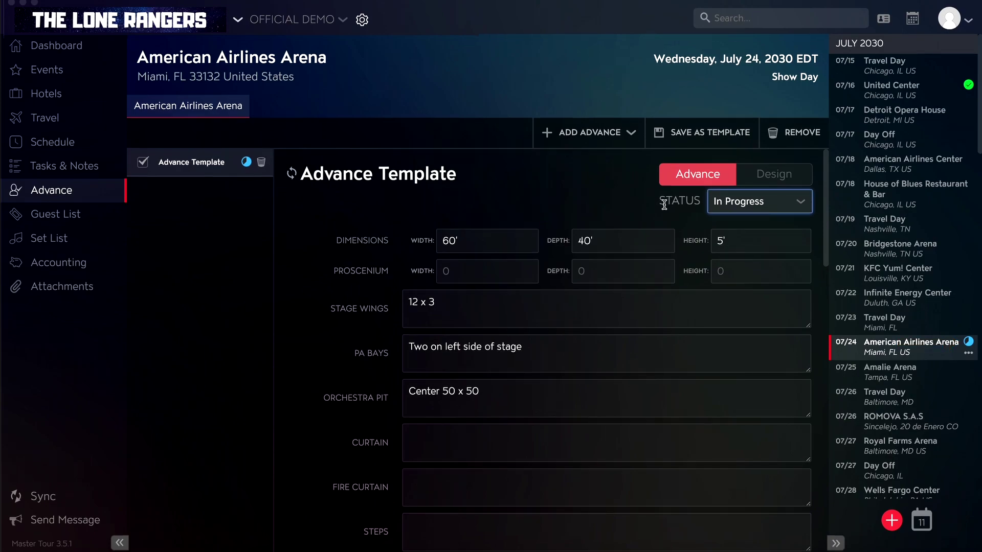
click(747, 202)
click(730, 219)
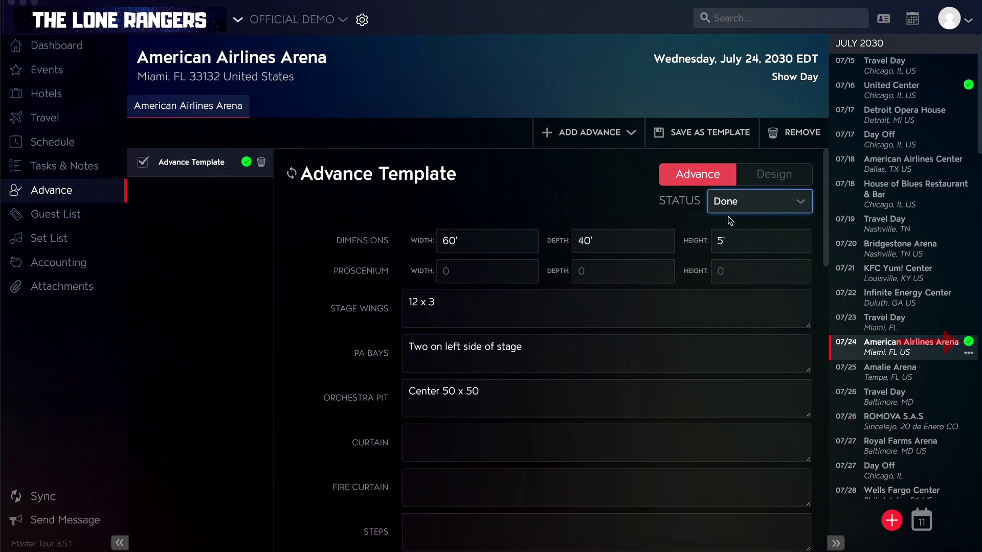
click(468, 140)
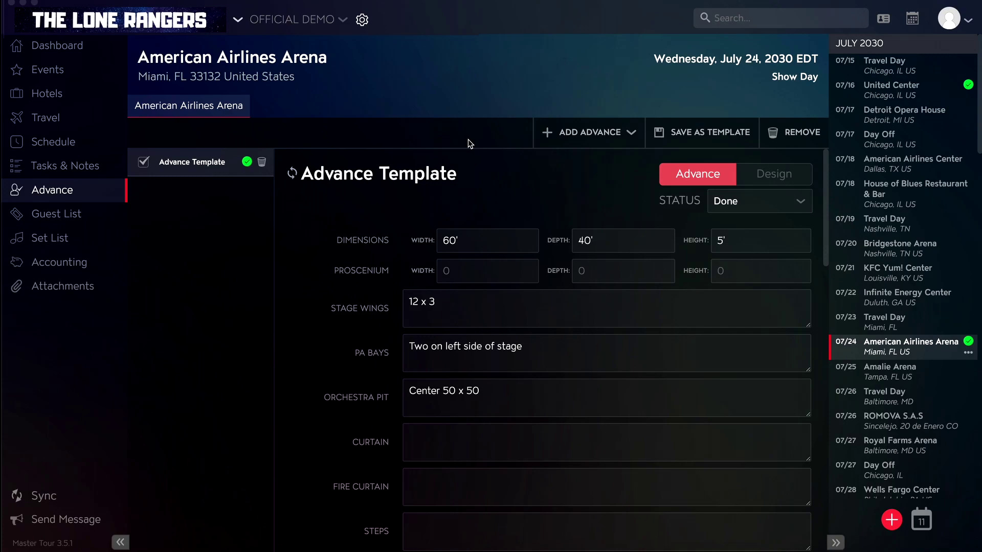
Remove the Advance Template advance from the left list and confirm the deletion
click(261, 162)
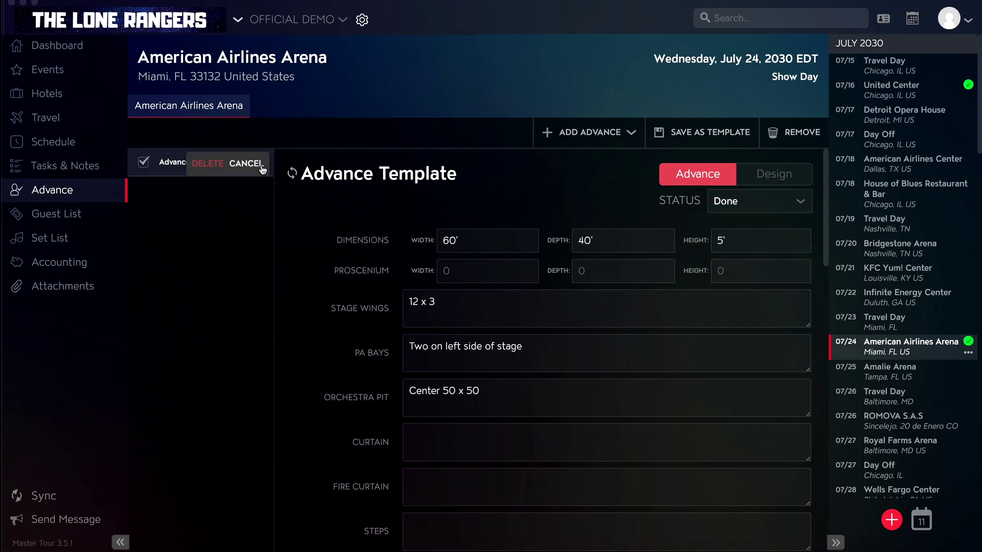
click(212, 163)
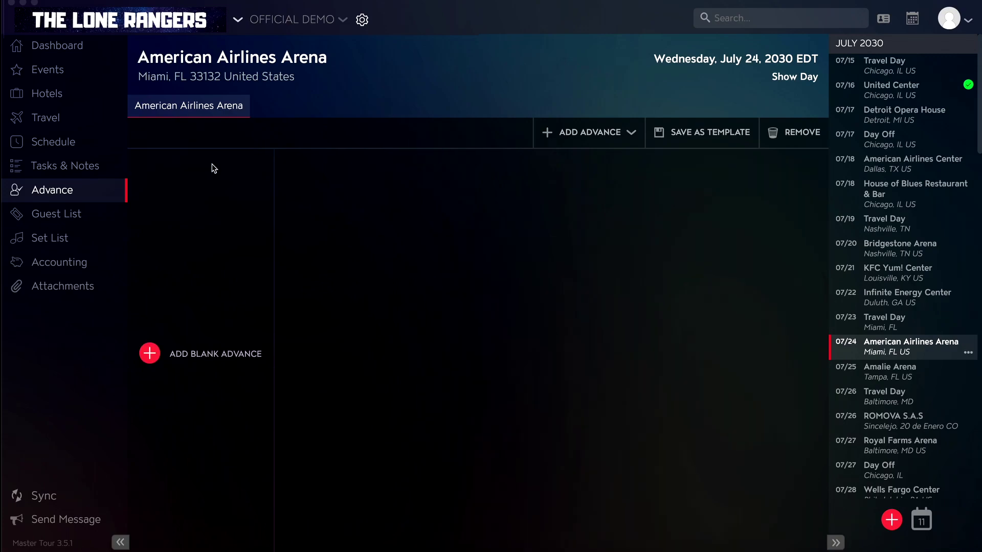